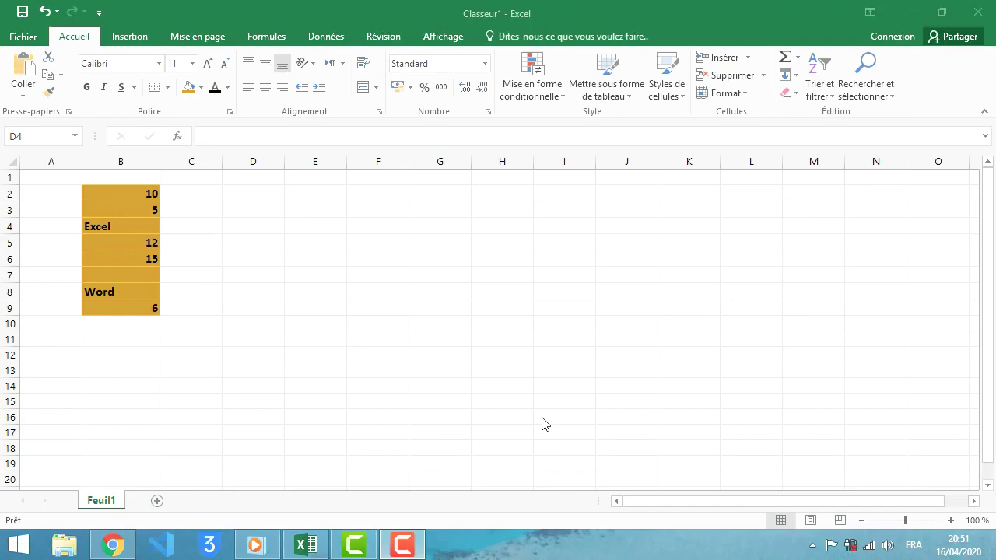
Enter the formula =nb(B2:B9) in cell D3 to count the numeric cells of the list
{"action": "double_click", "coordinate": [270, 231]}
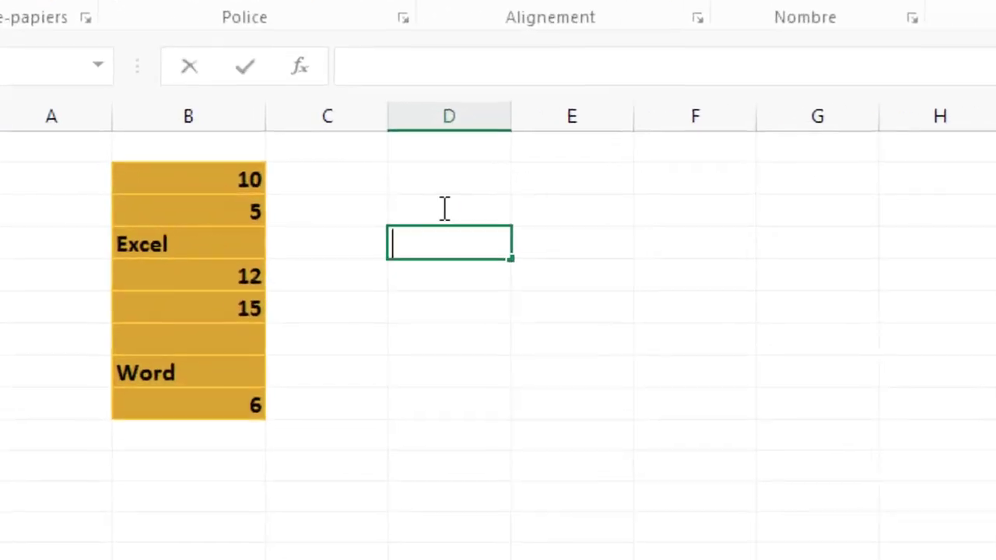
{"action": "left_click", "coordinate": [443, 208]}
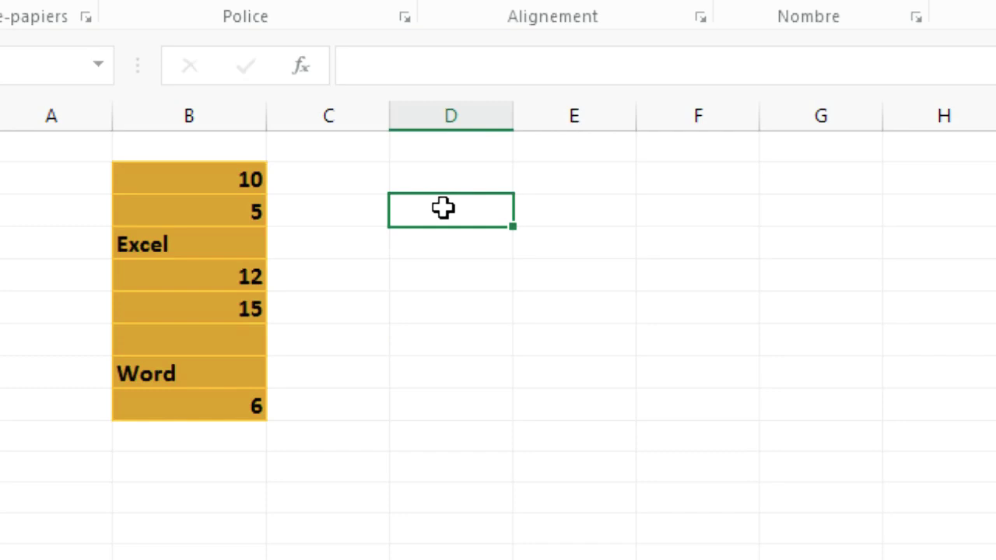
{"action": "type", "text": "=n"}
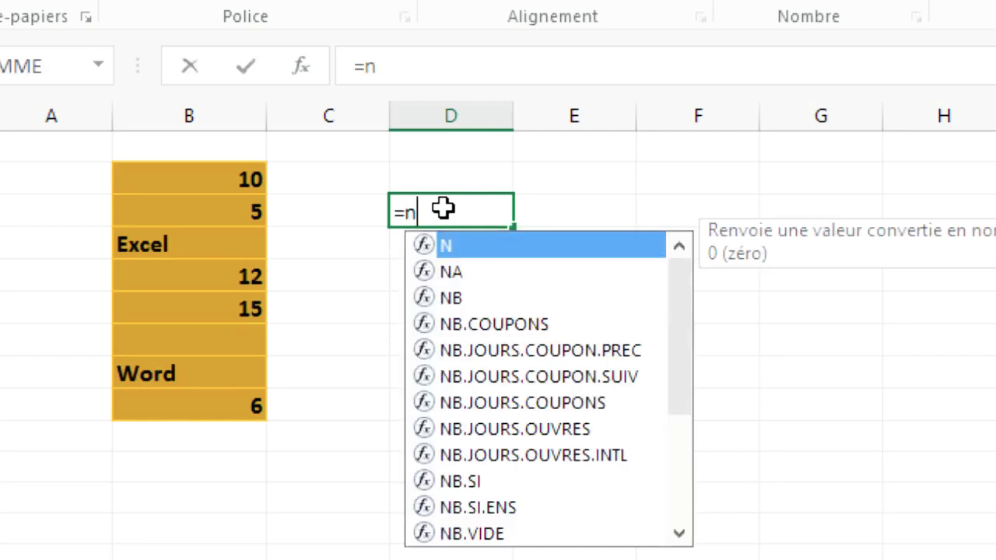
{"action": "type", "text": "b("}
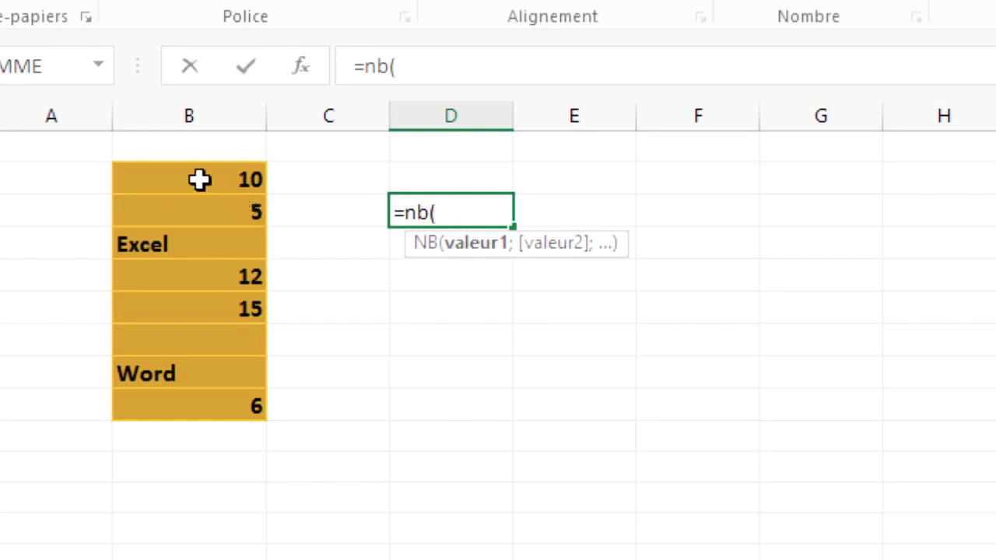
{"action": "left_click_drag", "start_coordinate": [200, 180], "coordinate": [196, 395]}
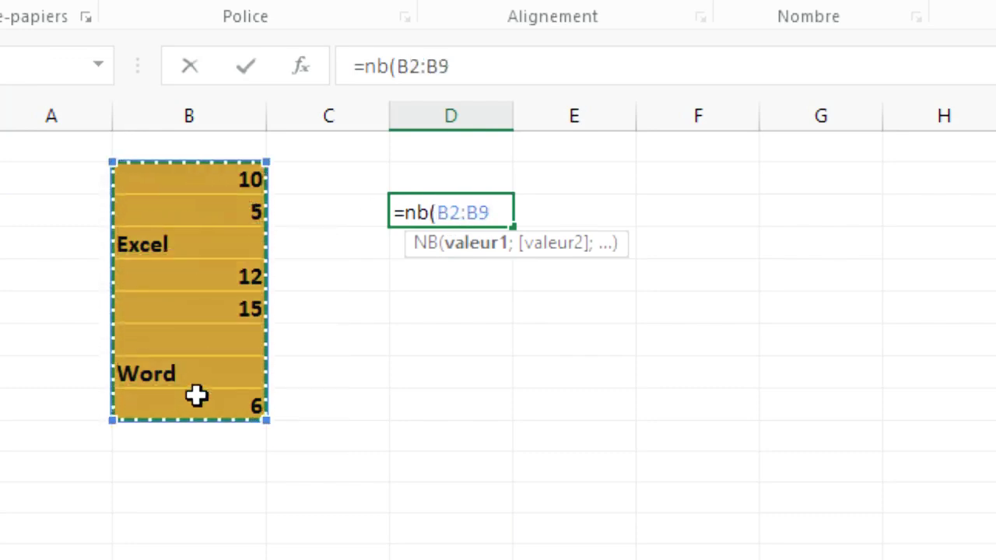
{"action": "type", "text": ")"}
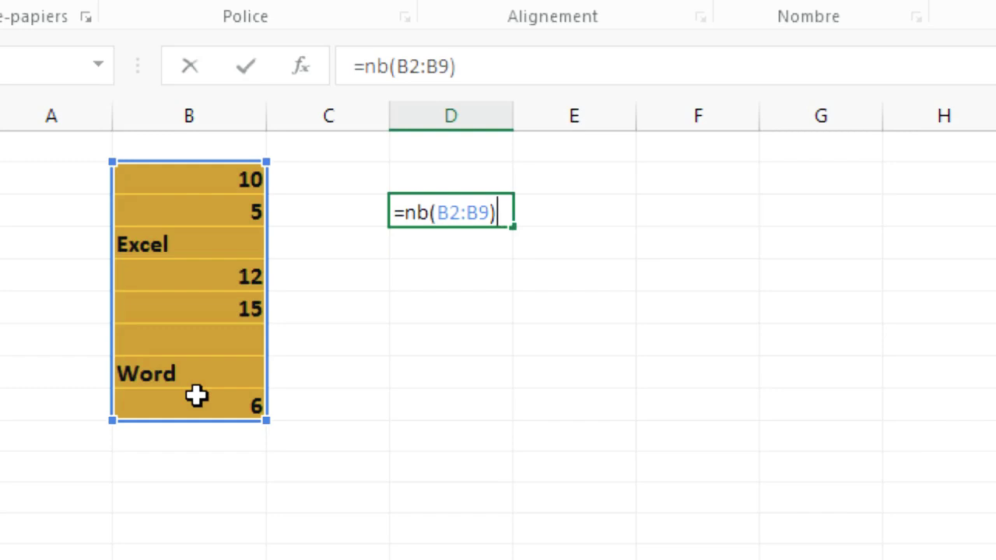
{"action": "key", "text": "Return"}
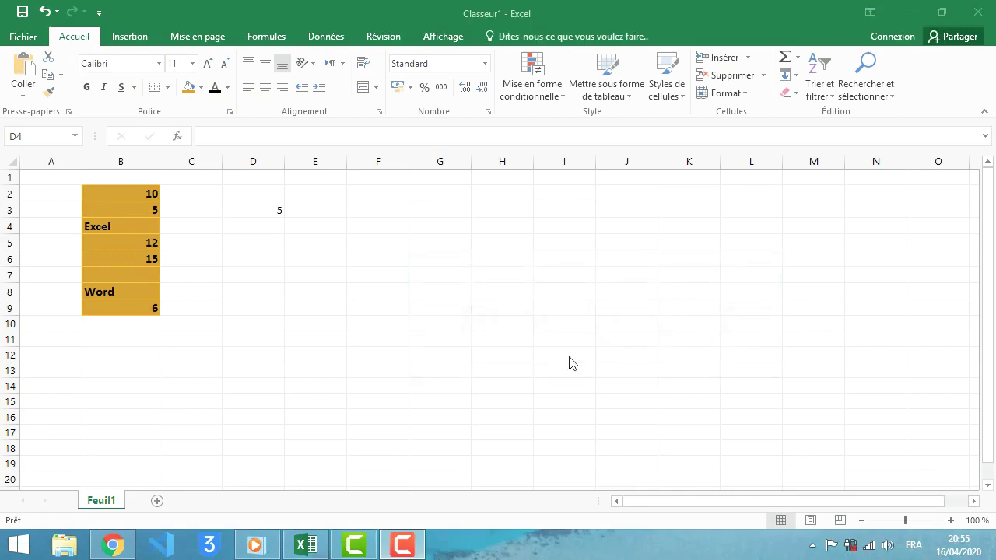
Enter the formula =nbval(B2:B9) in cell D4 to count the non-empty cells of the list
{"action": "left_click", "coordinate": [266, 228]}
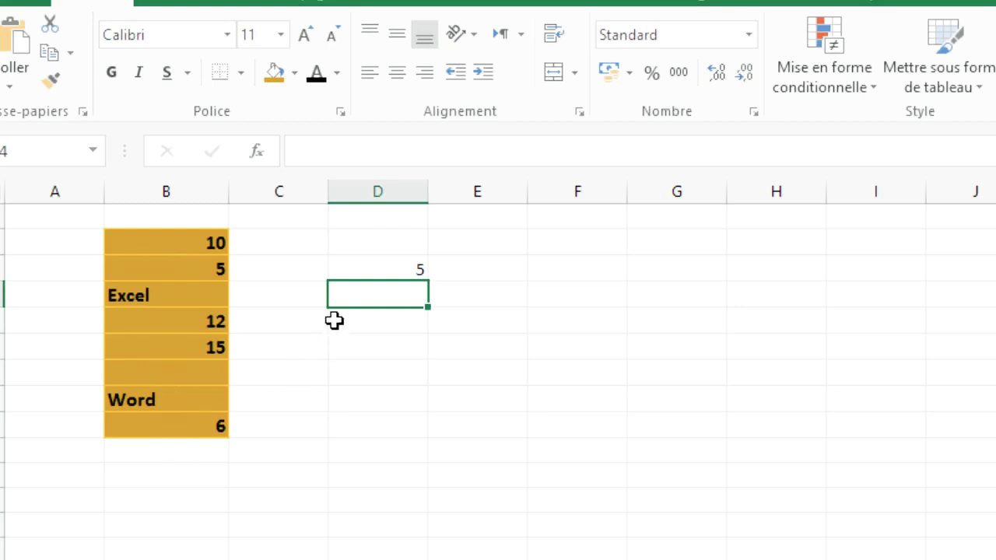
{"action": "type", "text": "="}
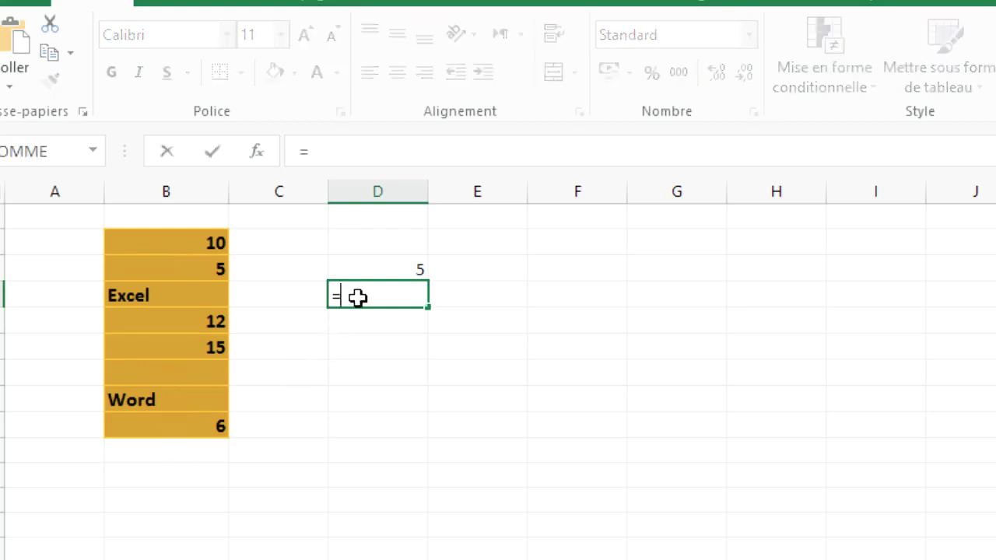
{"action": "type", "text": "nbval("}
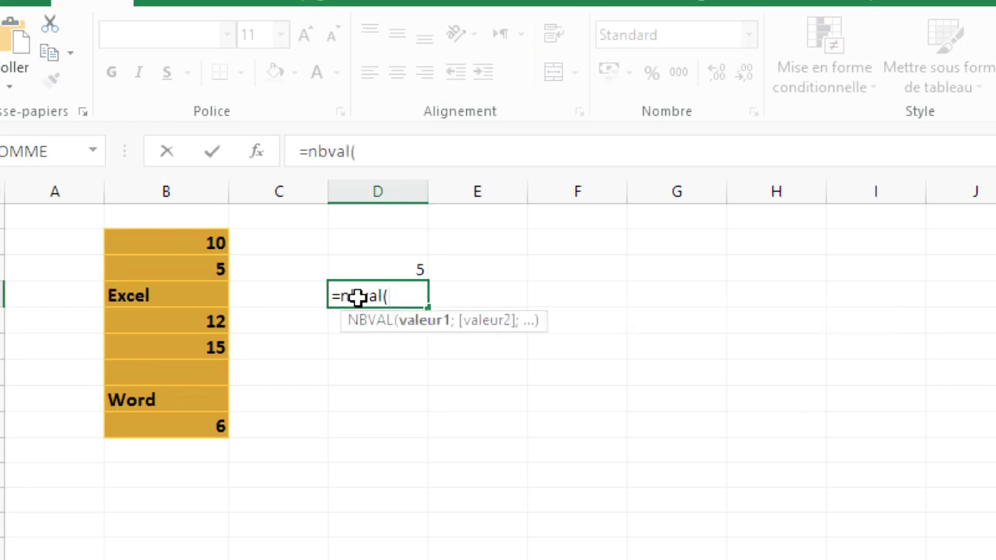
{"action": "left_click_drag", "start_coordinate": [171, 243], "coordinate": [163, 422]}
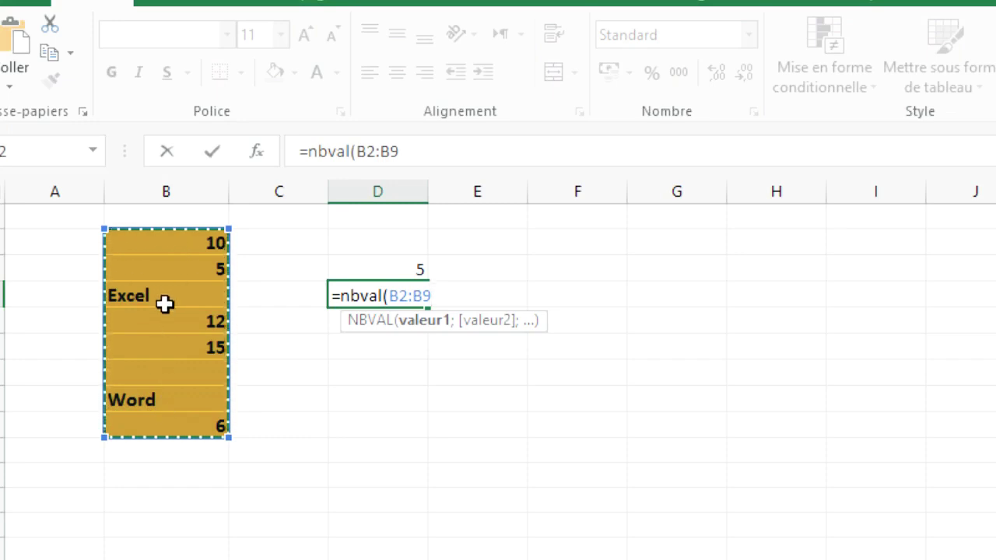
{"action": "type", "text": ")"}
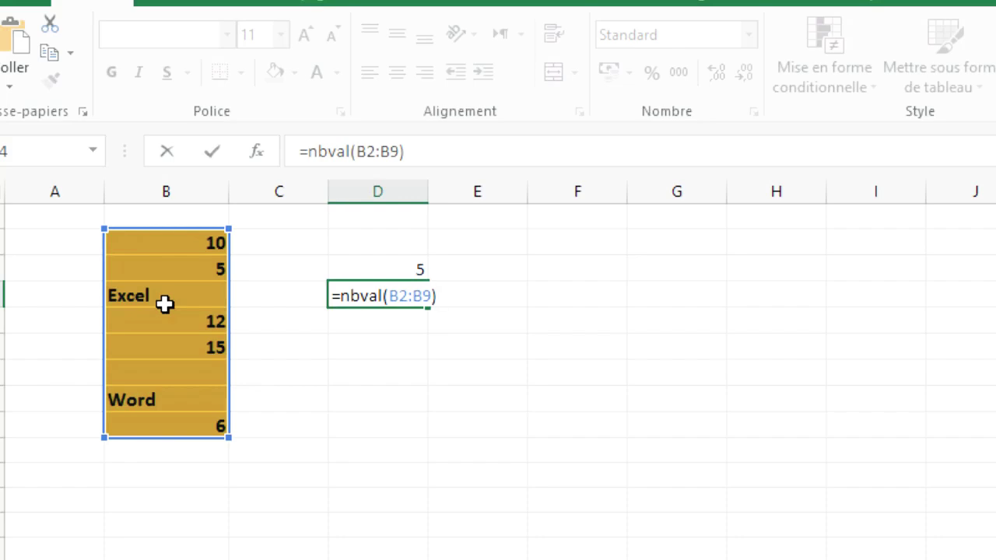
{"action": "key", "text": "Return"}
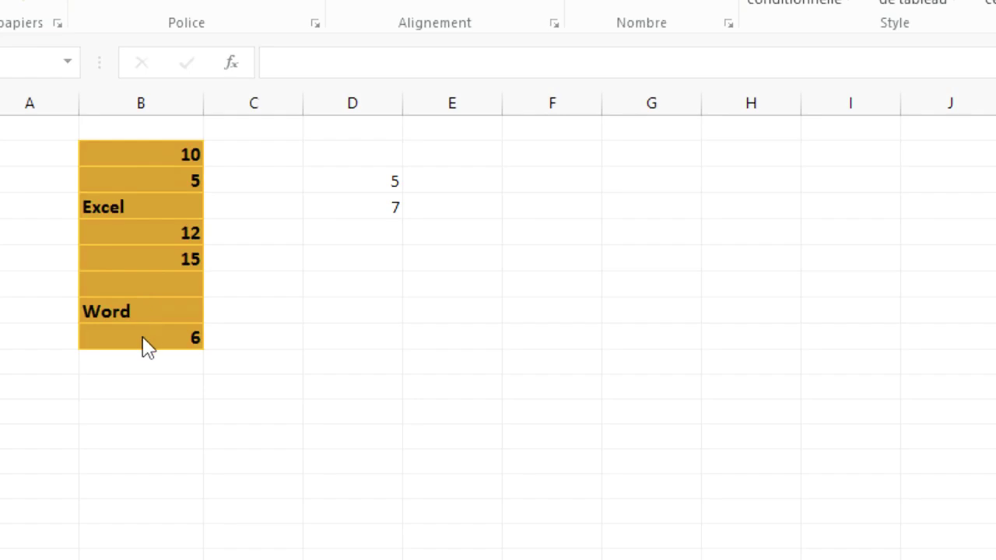
Enter the formula =nb.vide(B2:B9) in cell D5 to count the empty cells of the list
{"action": "double_click", "coordinate": [345, 237]}
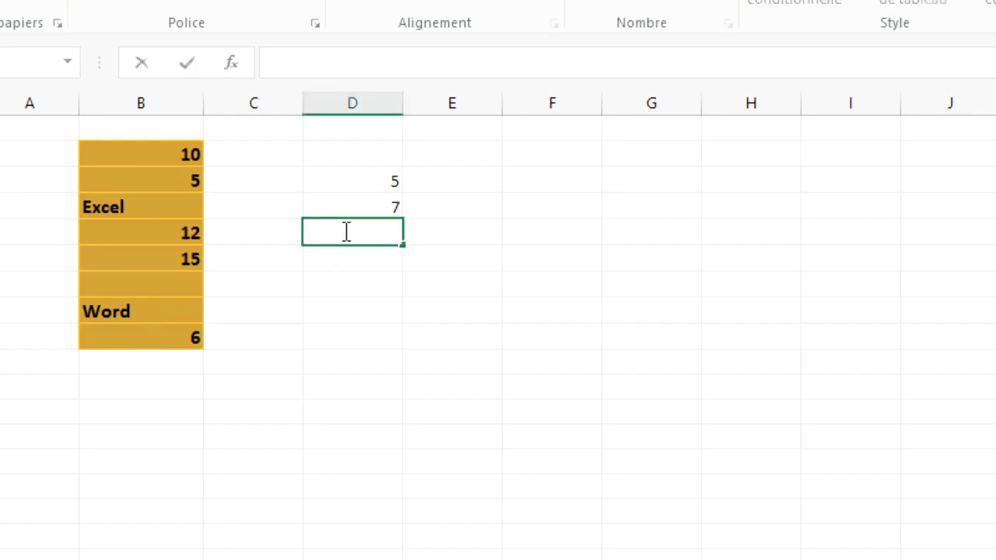
{"action": "type", "text": "=n"}
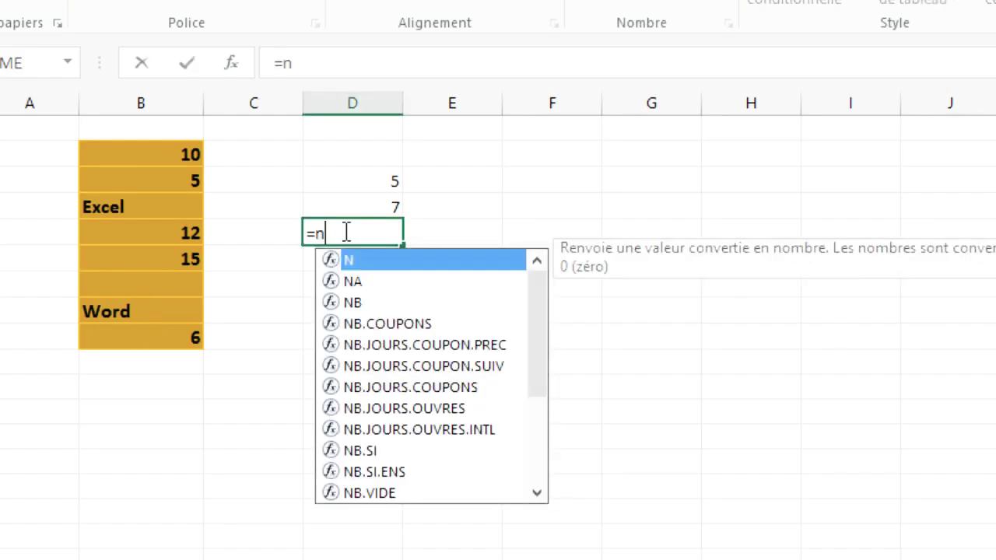
{"action": "type", "text": "b."}
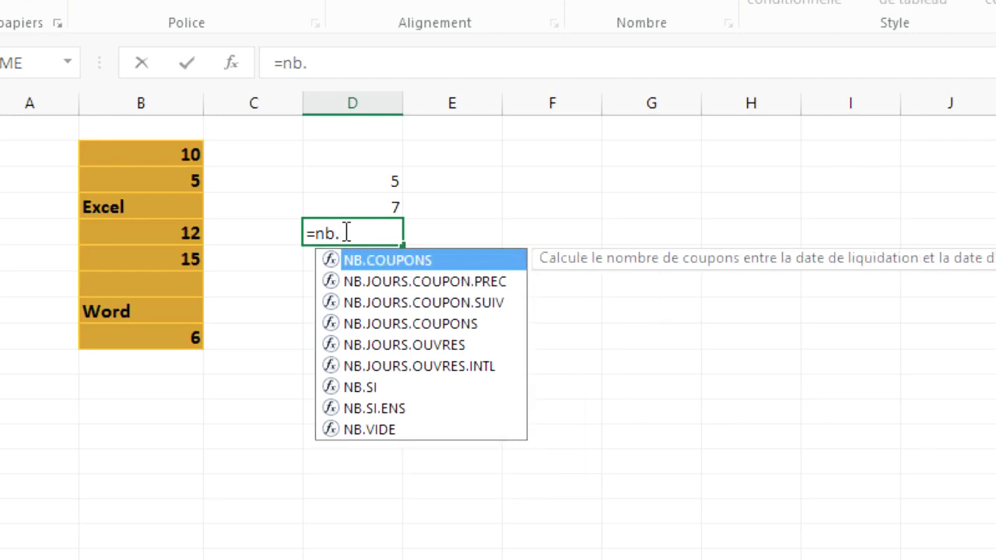
{"action": "type", "text": "vide("}
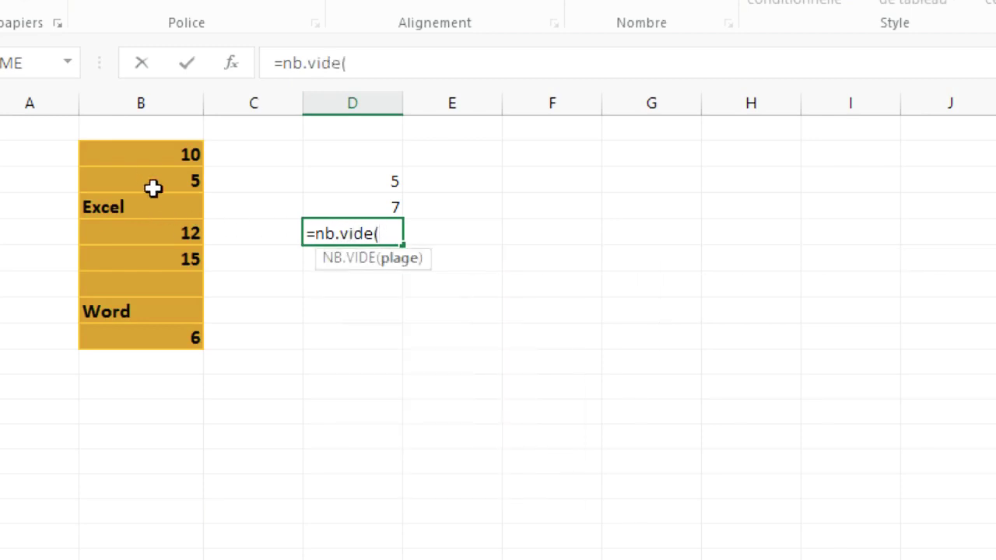
{"action": "left_click_drag", "start_coordinate": [150, 151], "coordinate": [155, 333]}
{"action": "type", "text": ")"}
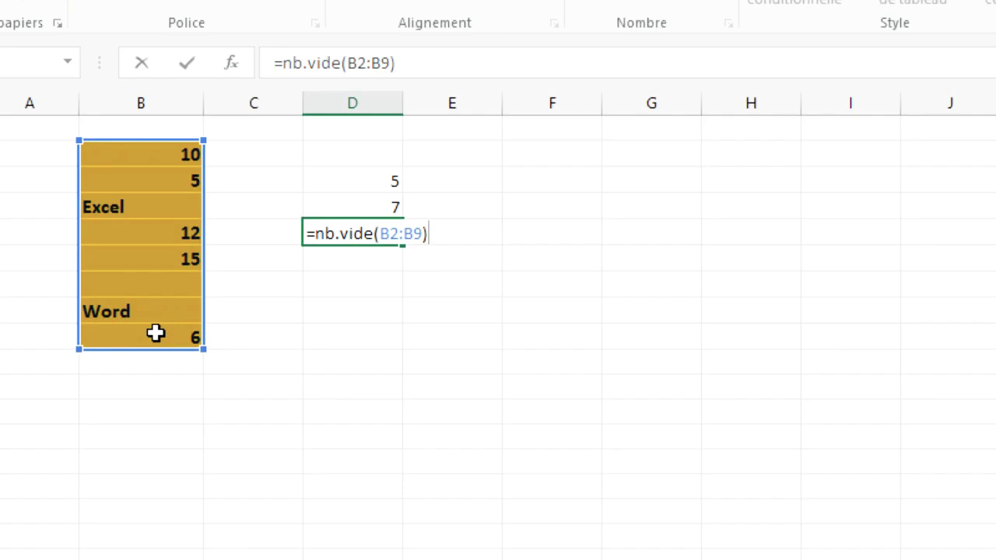
{"action": "key", "text": "Return"}
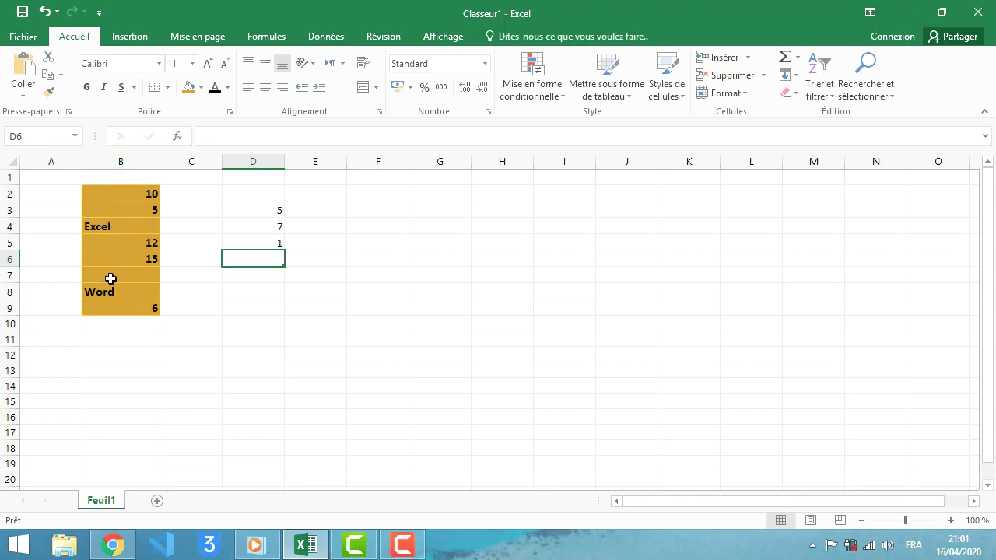
Enter the formula =nb.si(B2:B9;"<10") in cell D7 to count the values below 10
{"action": "left_click", "coordinate": [111, 278]}
{"action": "left_click", "coordinate": [235, 297]}
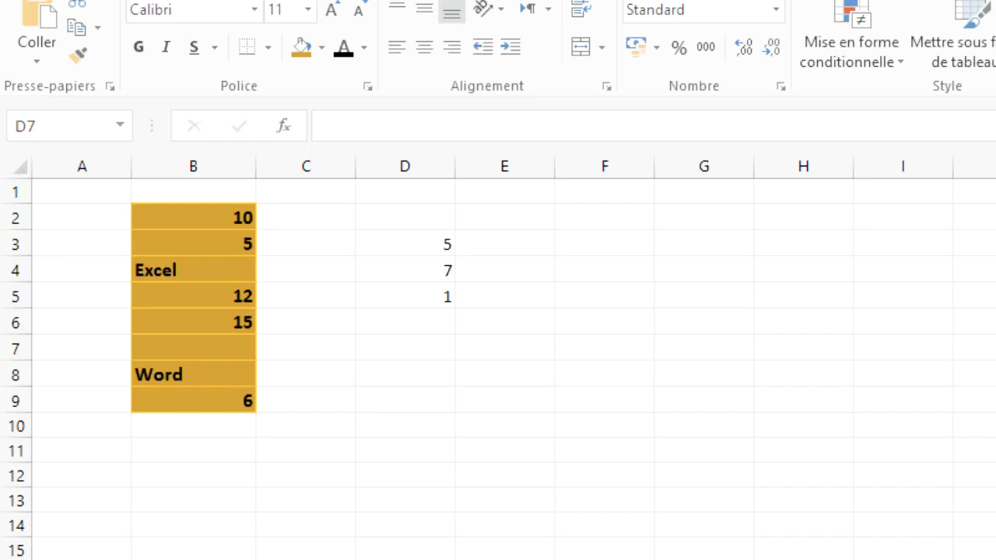
{"action": "left_click", "coordinate": [420, 350]}
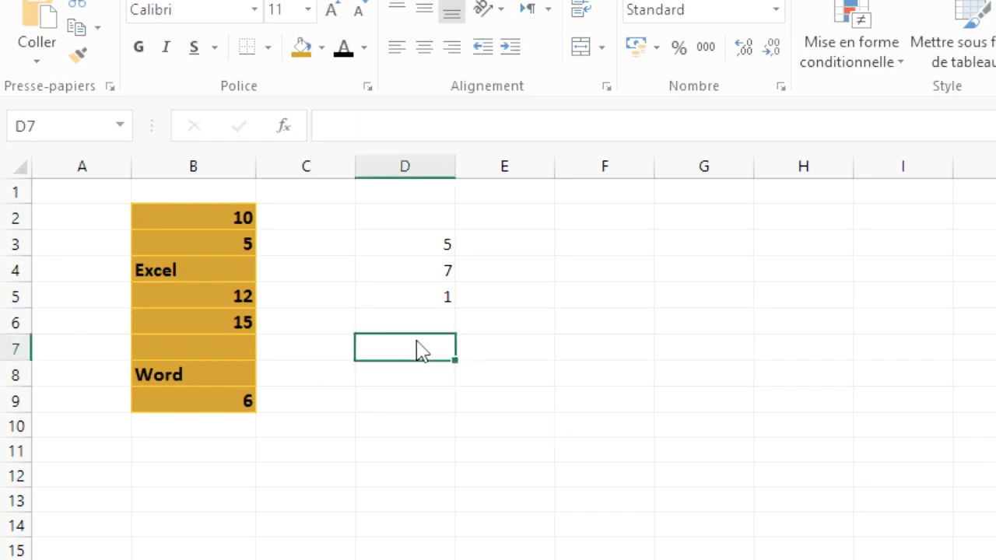
{"action": "type", "text": "=nb"}
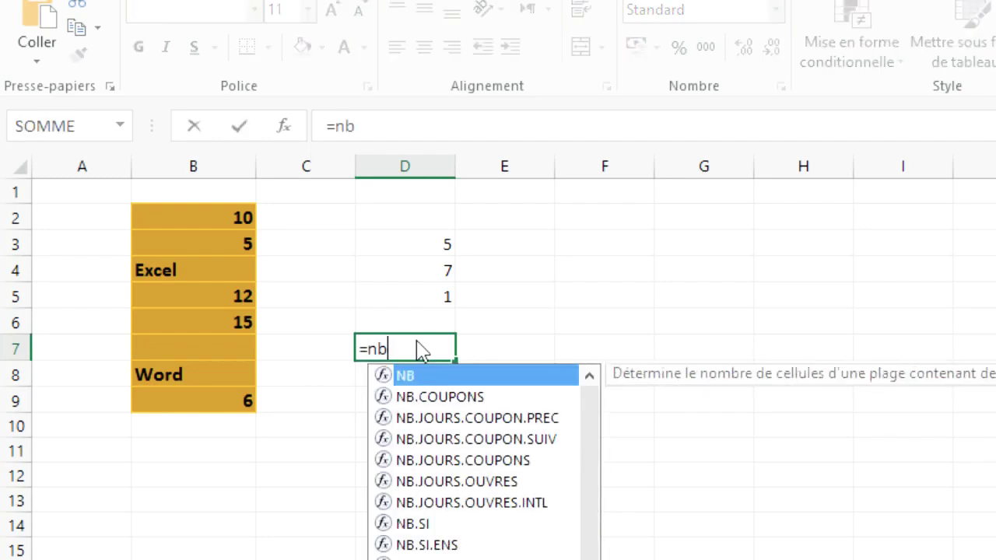
{"action": "type", "text": ".si"}
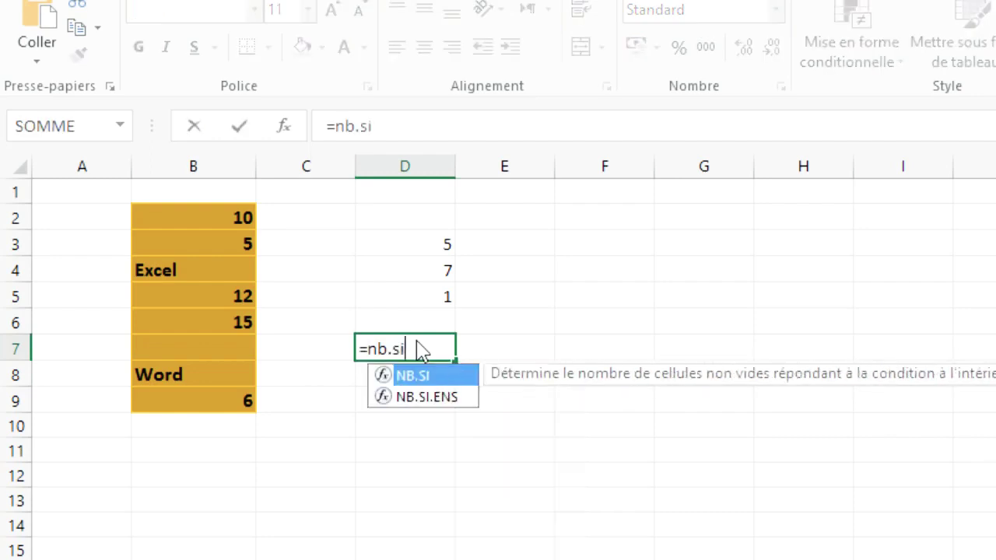
{"action": "type", "text": "("}
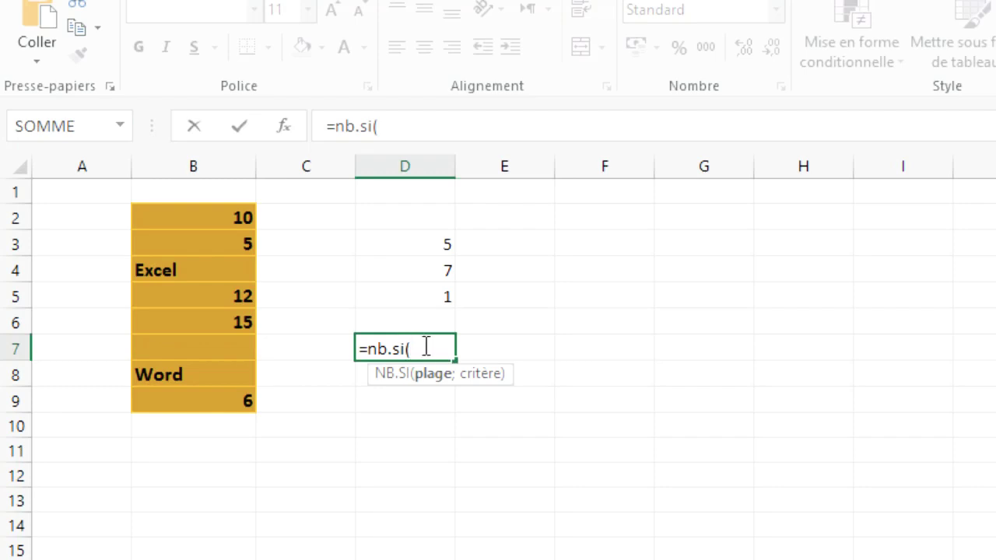
{"action": "left_click", "coordinate": [195, 215]}
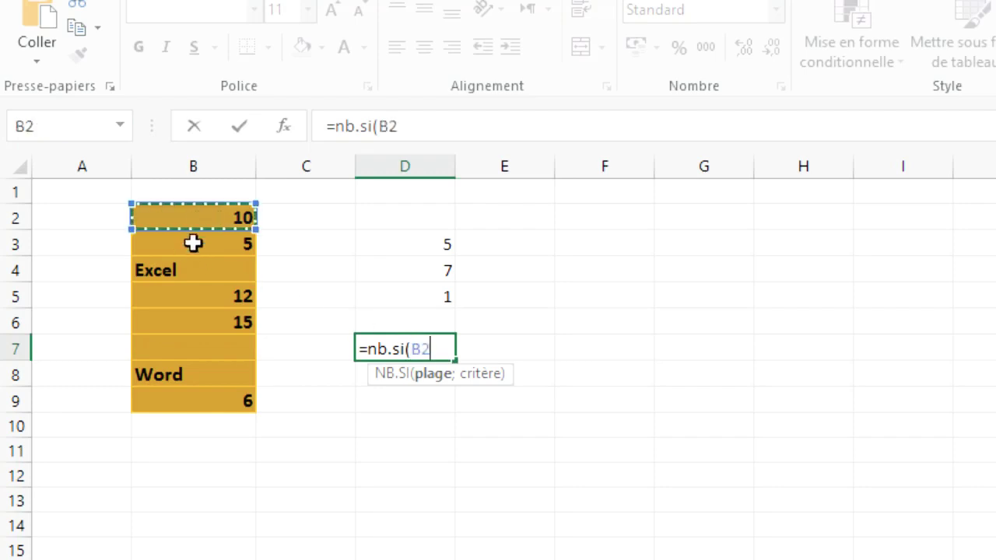
{"action": "left_click_drag", "start_coordinate": [193, 244], "coordinate": [200, 395]}
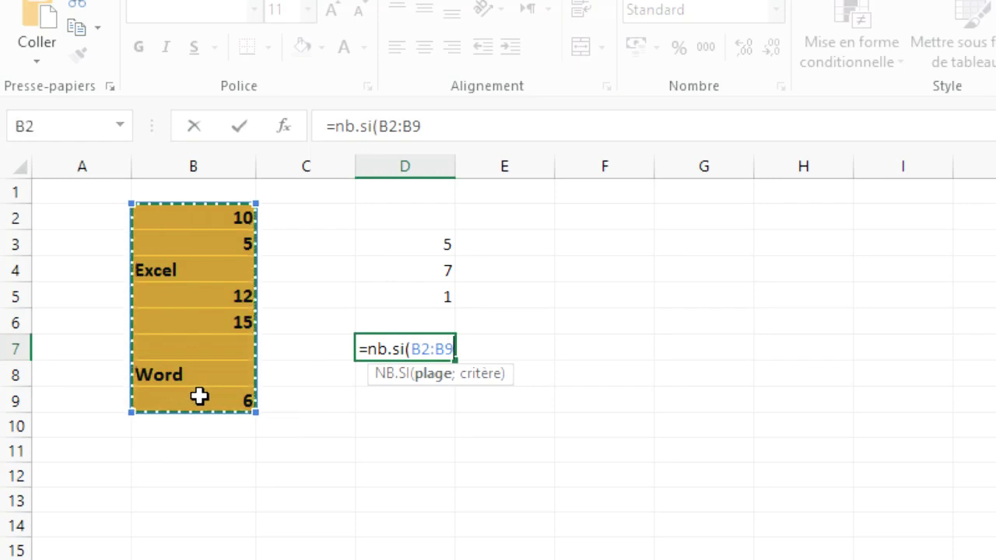
{"action": "type", "text": ";"}
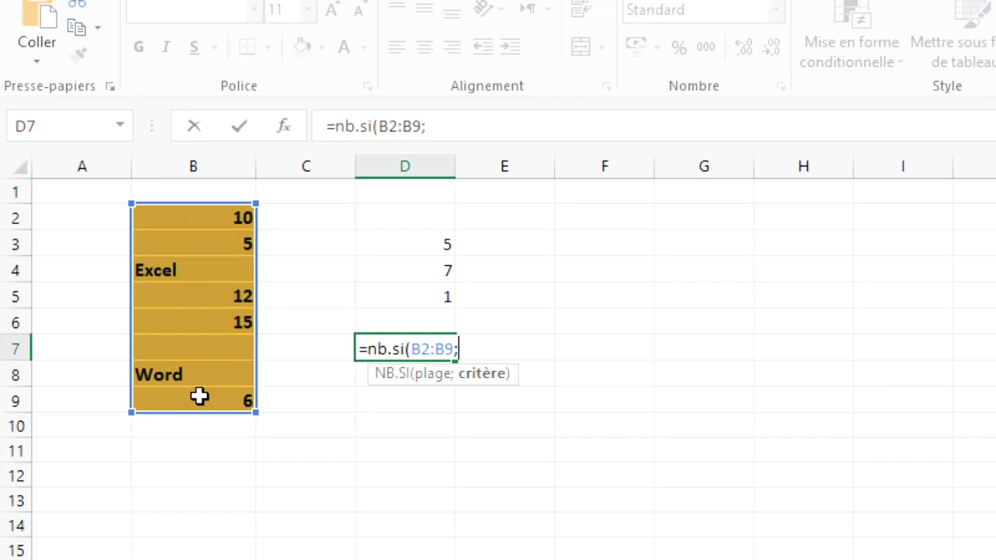
{"action": "type", "text": "\"<10\")"}
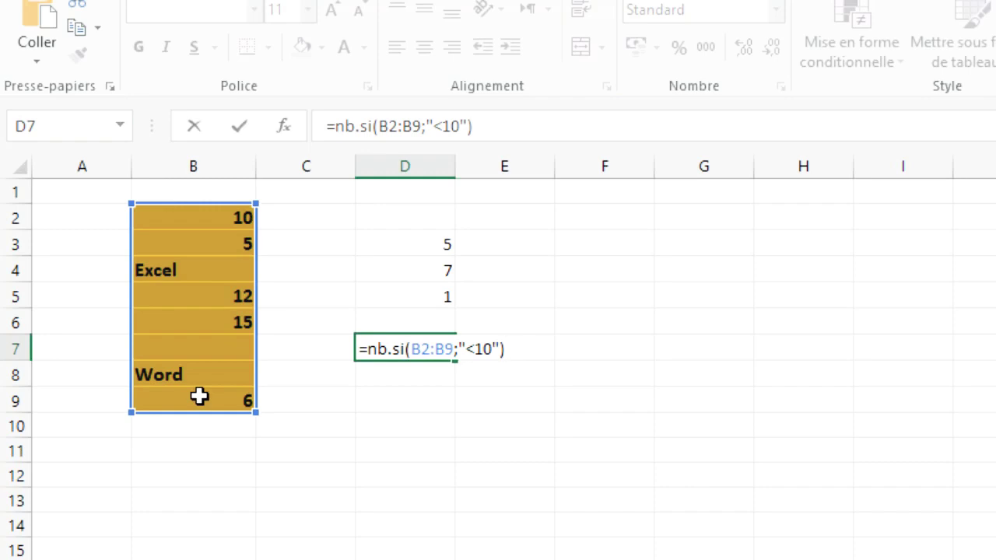
{"action": "key", "text": "Return"}
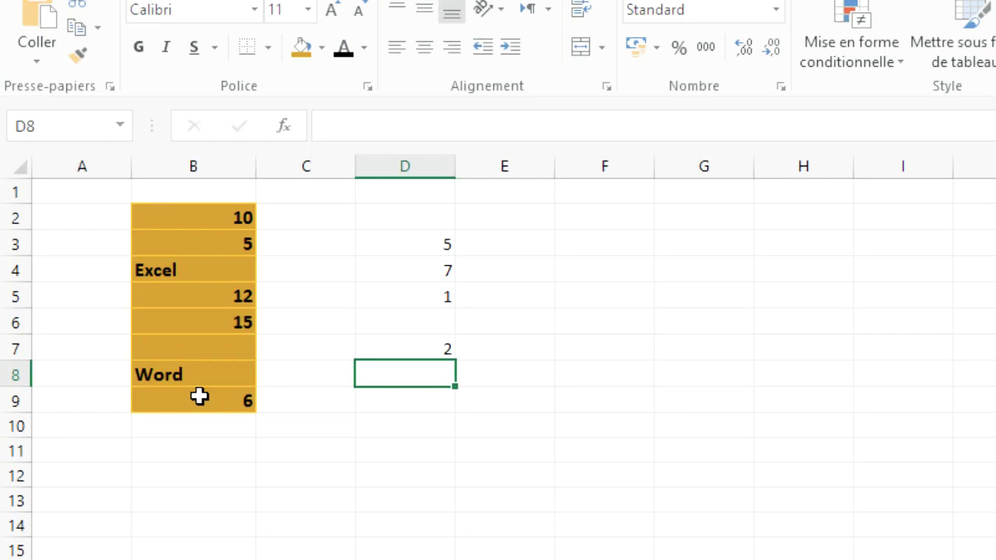
Enter the formula =nb.si(B2:B9;">10") in cell D8 to count the values above 10
{"action": "type", "text": "="}
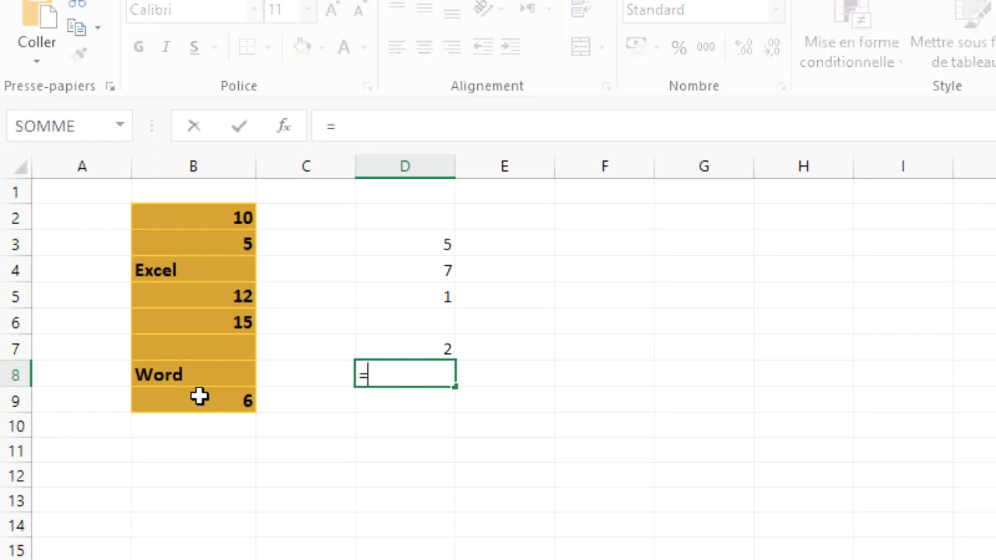
{"action": "type", "text": "nb."}
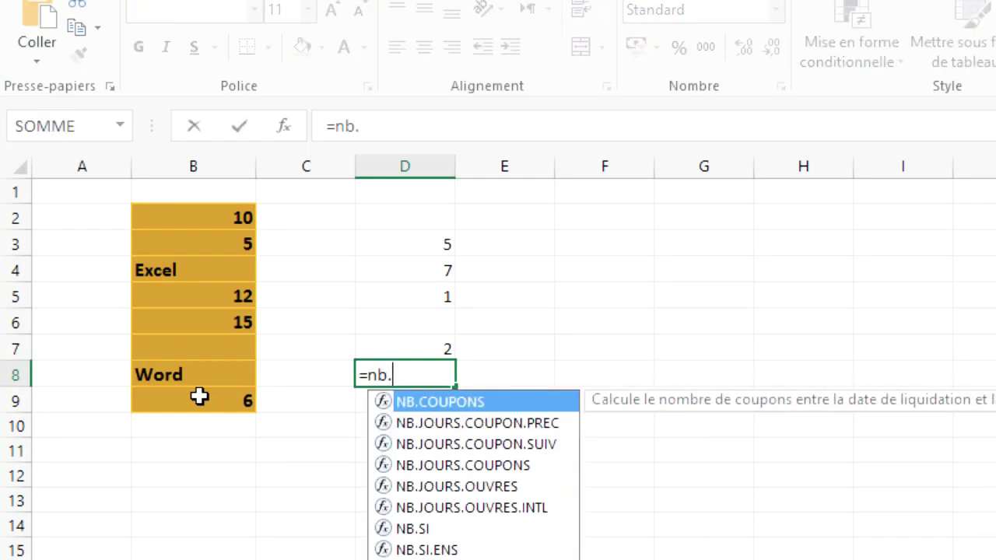
{"action": "type", "text": "si("}
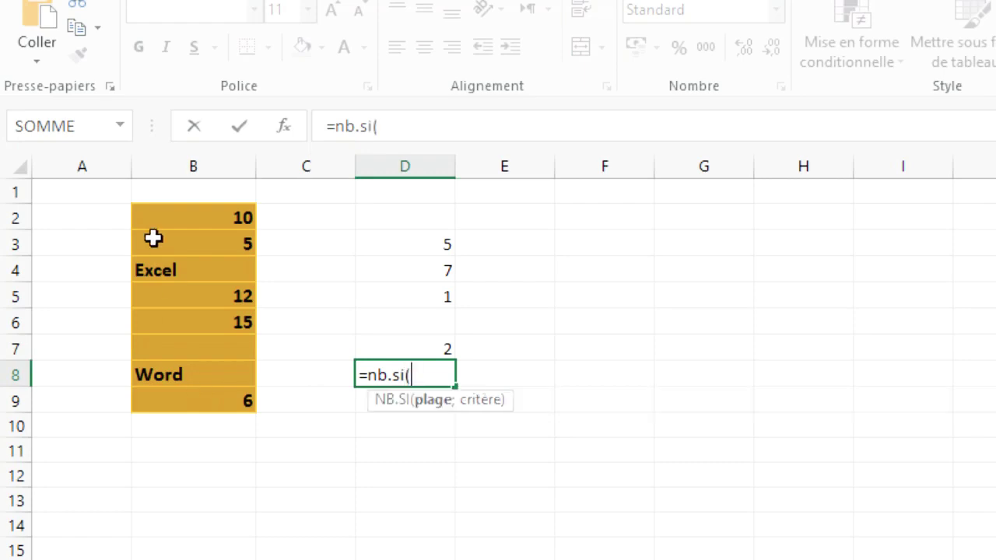
{"action": "left_click_drag", "start_coordinate": [182, 218], "coordinate": [182, 391]}
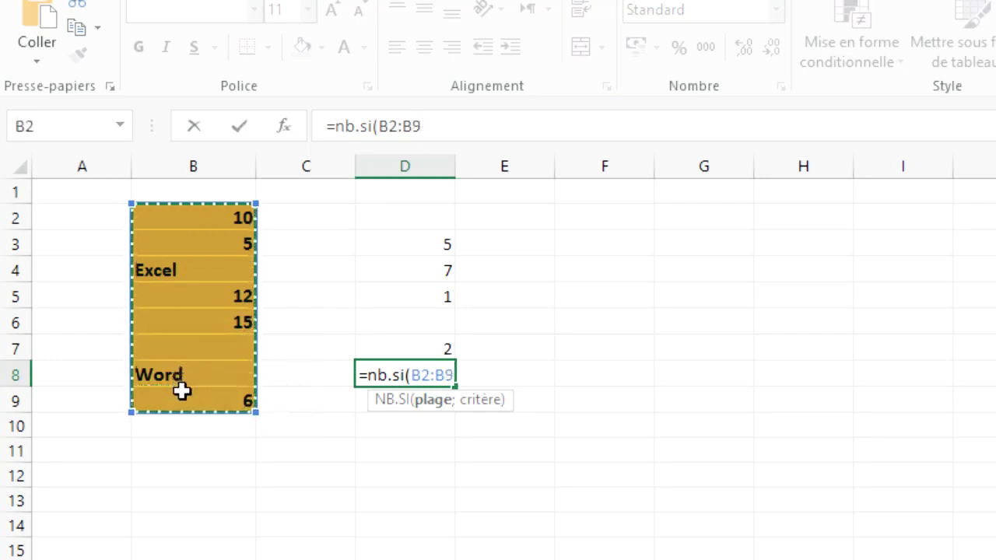
{"action": "type", "text": ";"}
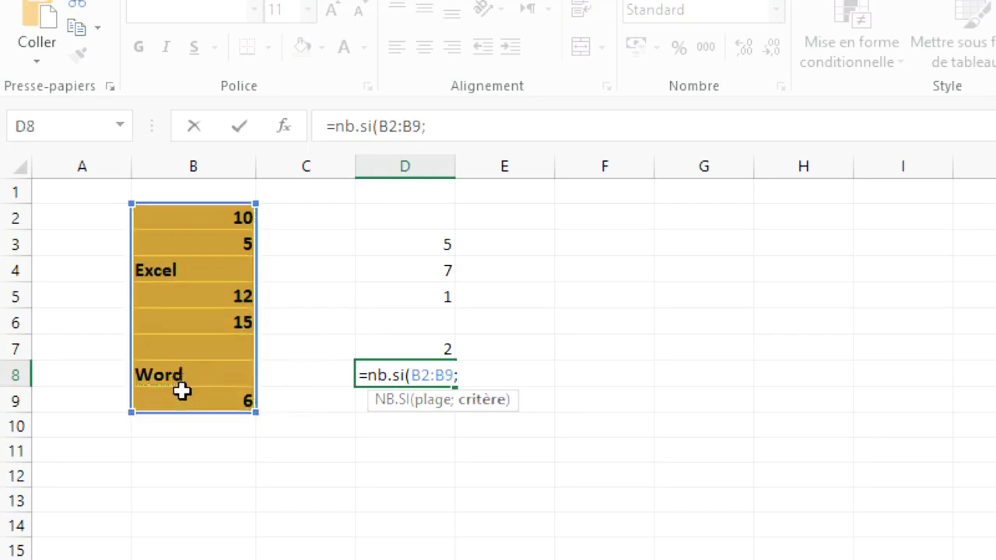
{"action": "type", "text": "\">10\")"}
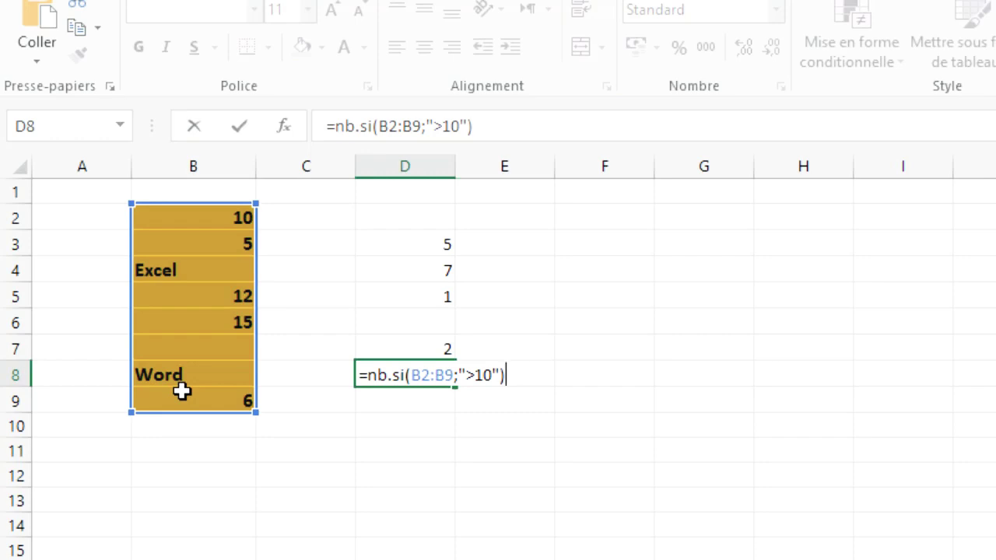
{"action": "key", "text": "Return"}
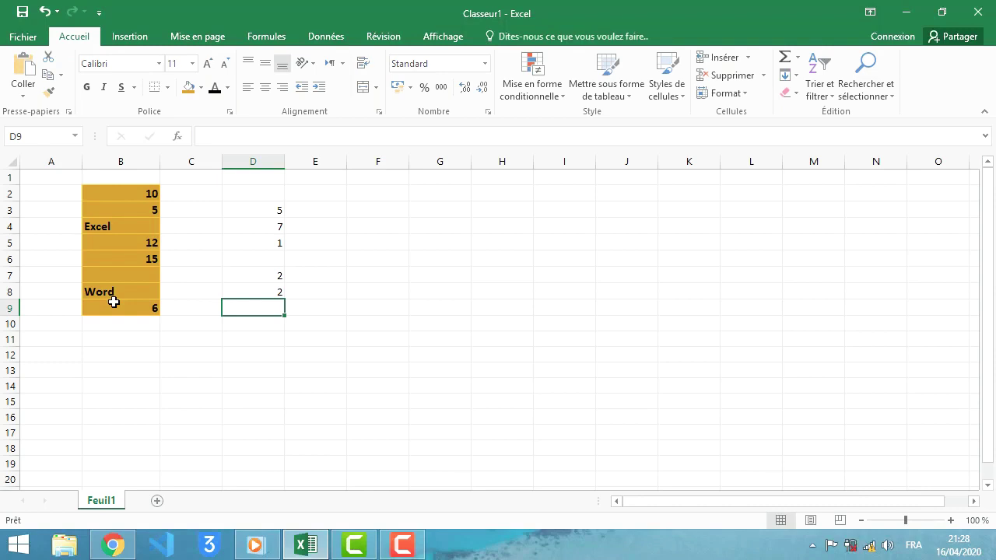
{"action": "key", "text": "F10"}
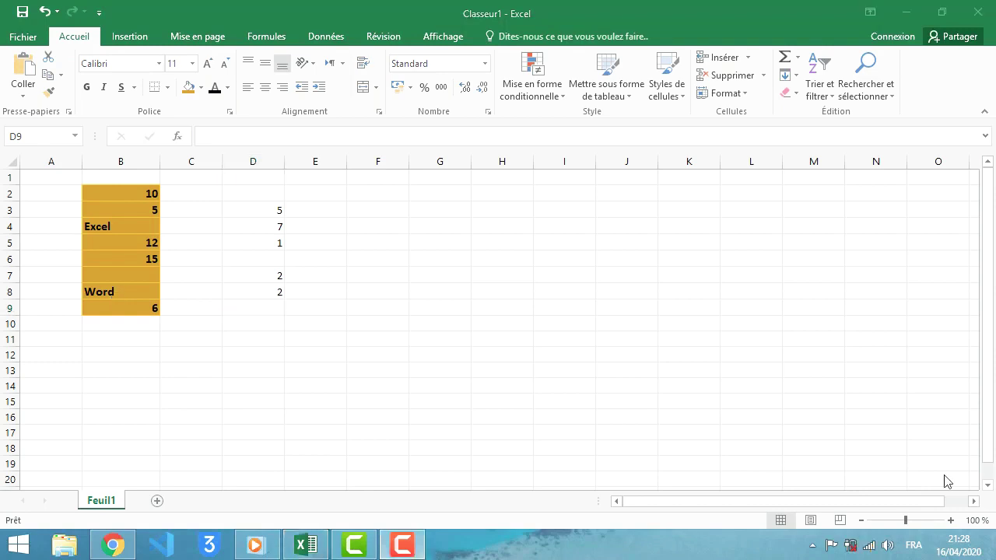